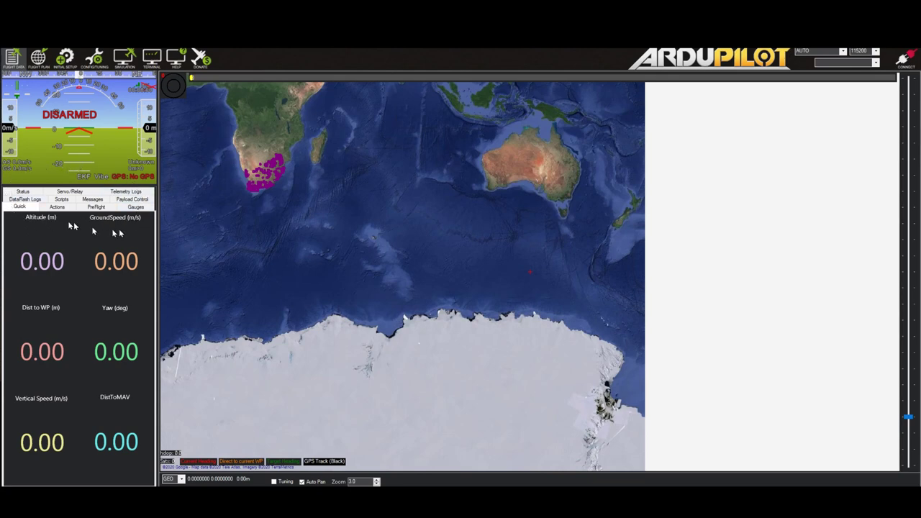
left_click(27, 200)
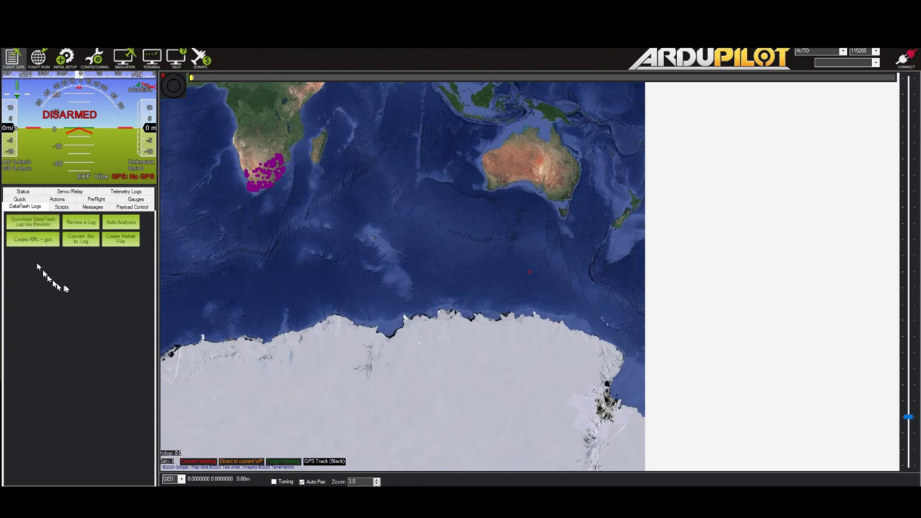
left_click(121, 225)
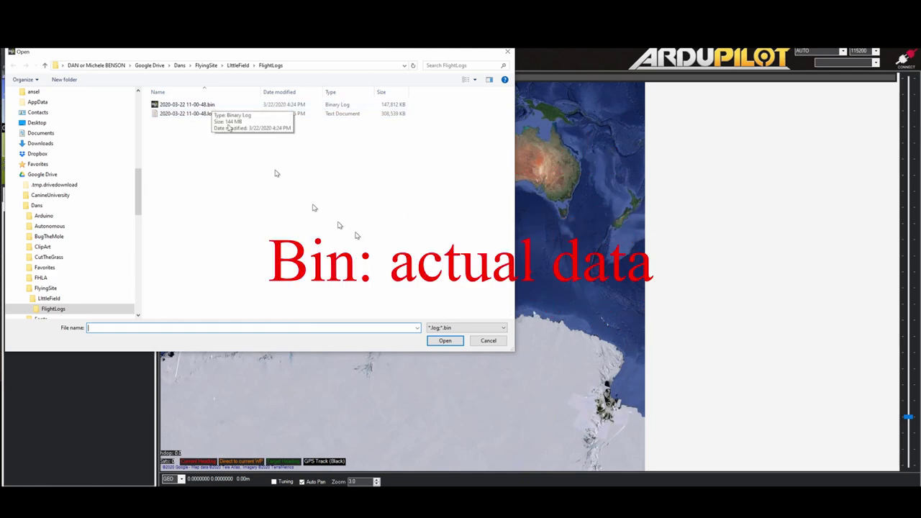
left_click(488, 340)
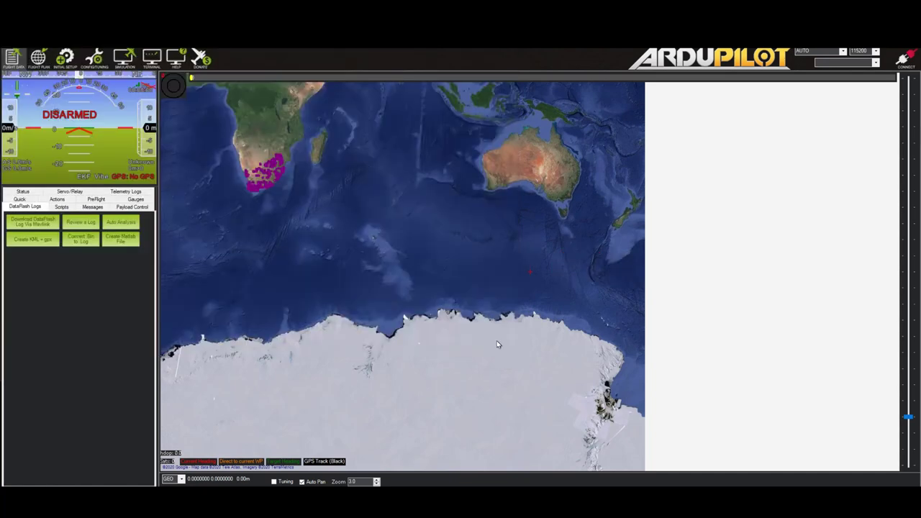
left_click(79, 228)
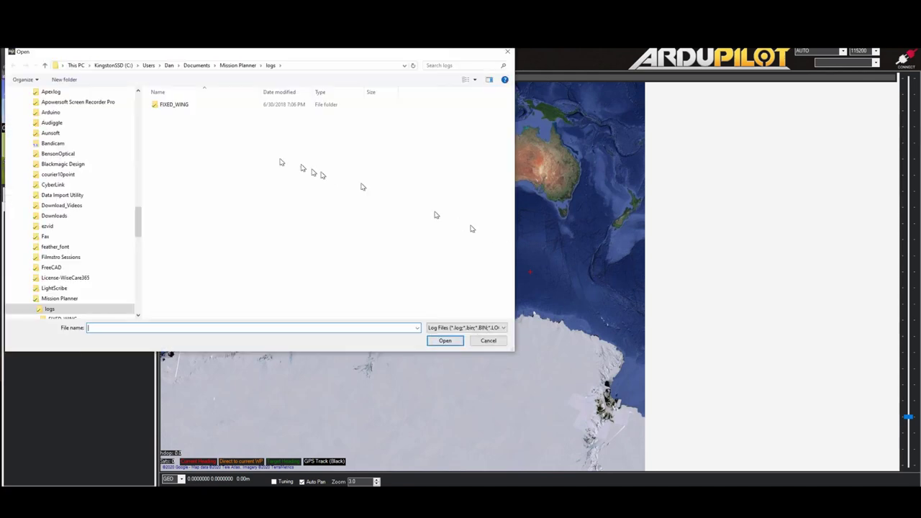
left_click_drag(137, 233, 137, 108)
left_click(43, 150)
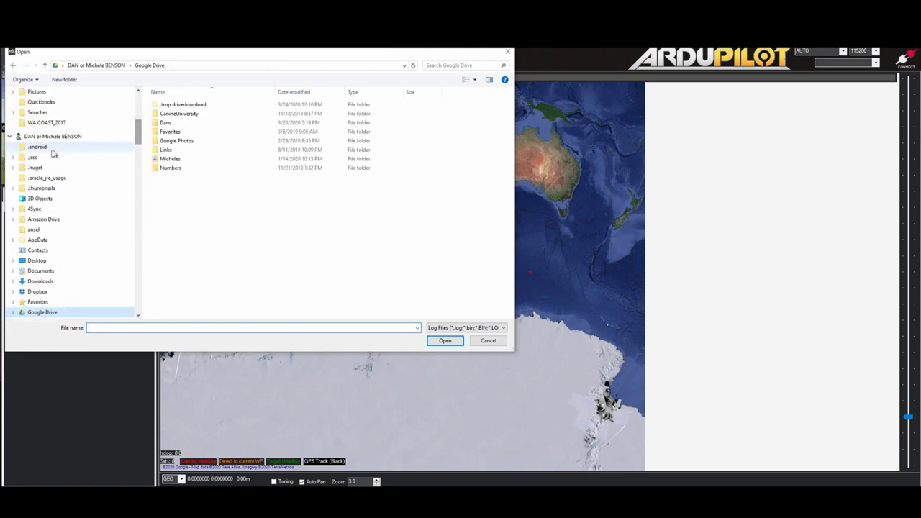
double_click(172, 123)
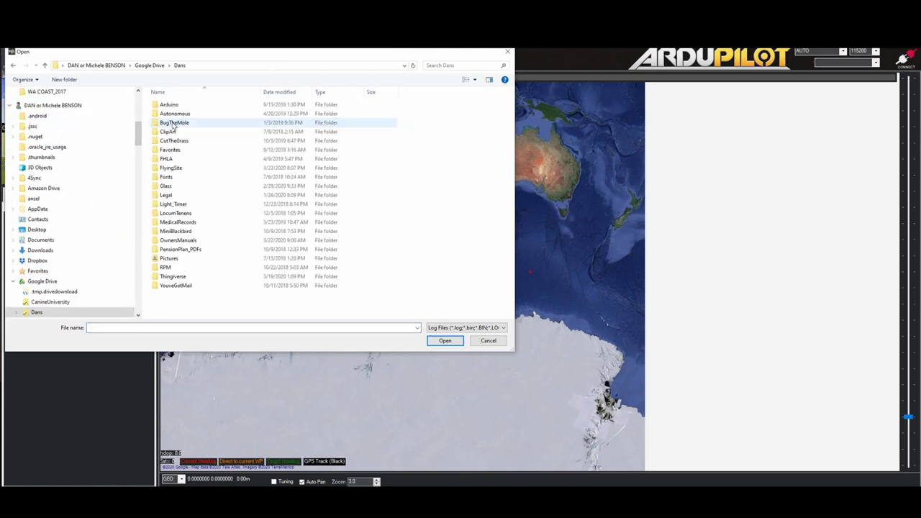
double_click(170, 167)
double_click(168, 105)
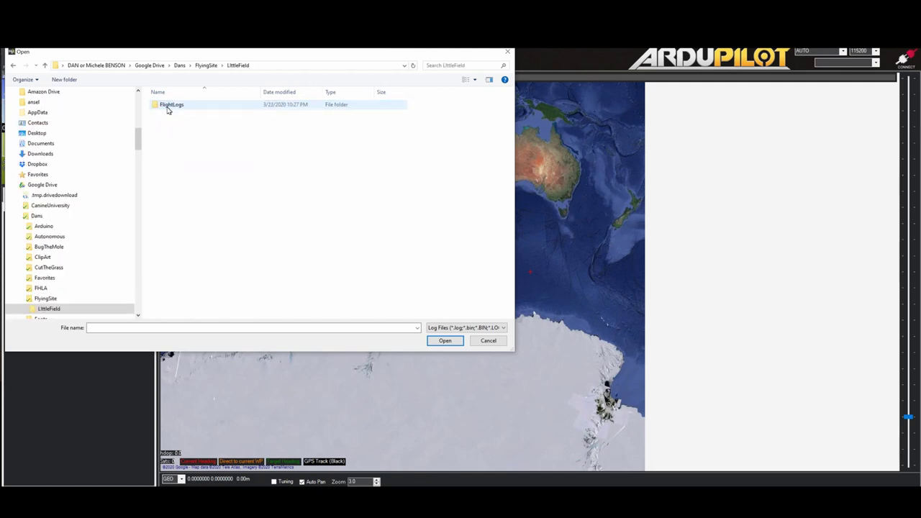
double_click(167, 104)
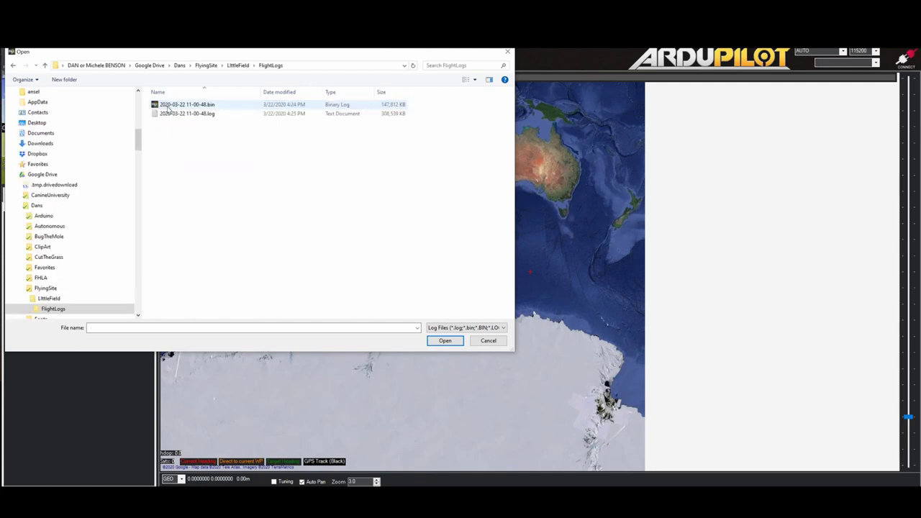
left_click(207, 106)
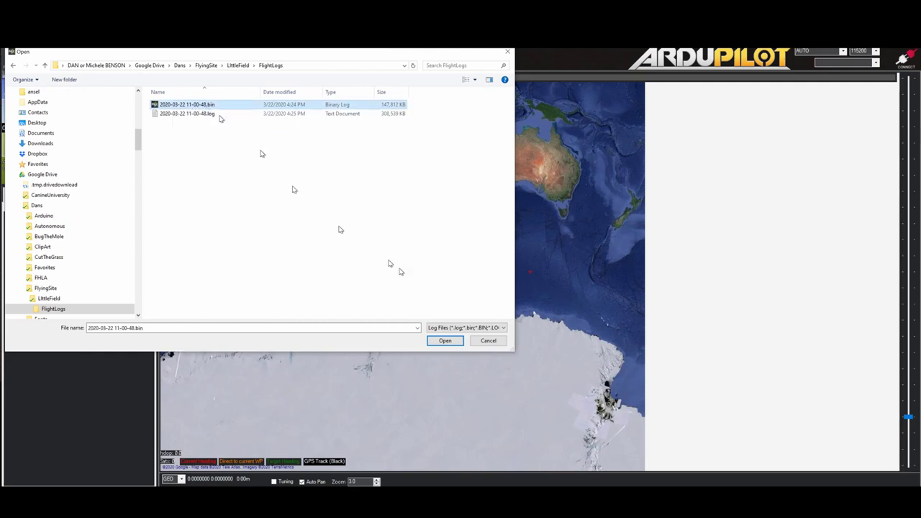
Load the chosen log and recentre the map on its flight track
left_click(446, 341)
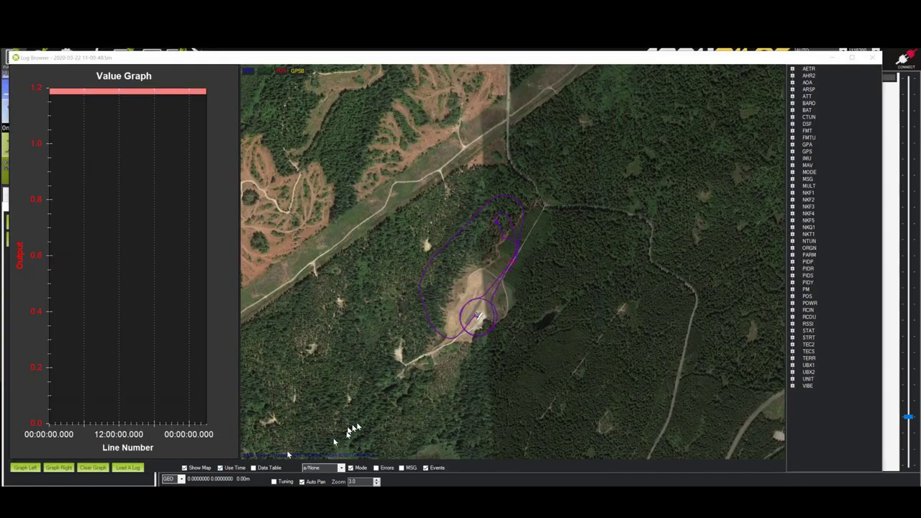
scroll(554, 378, "up", 1)
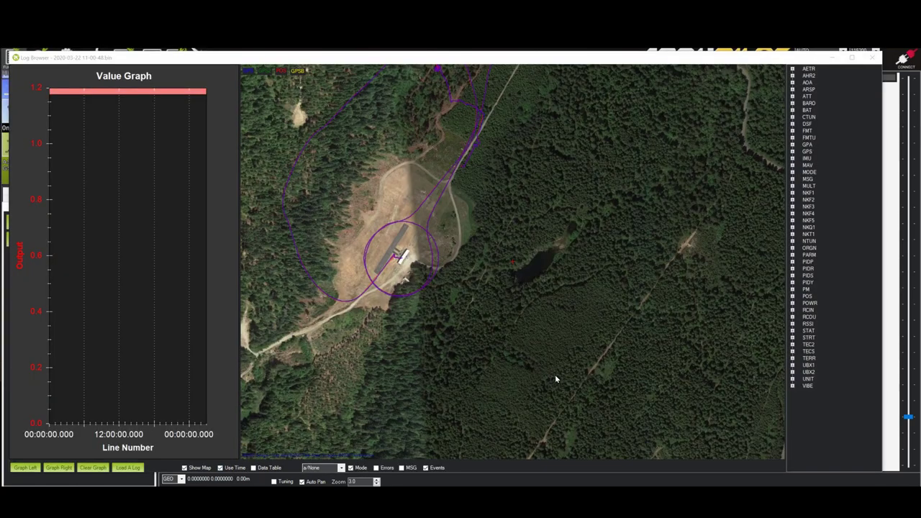
left_click_drag(390, 376, 454, 423)
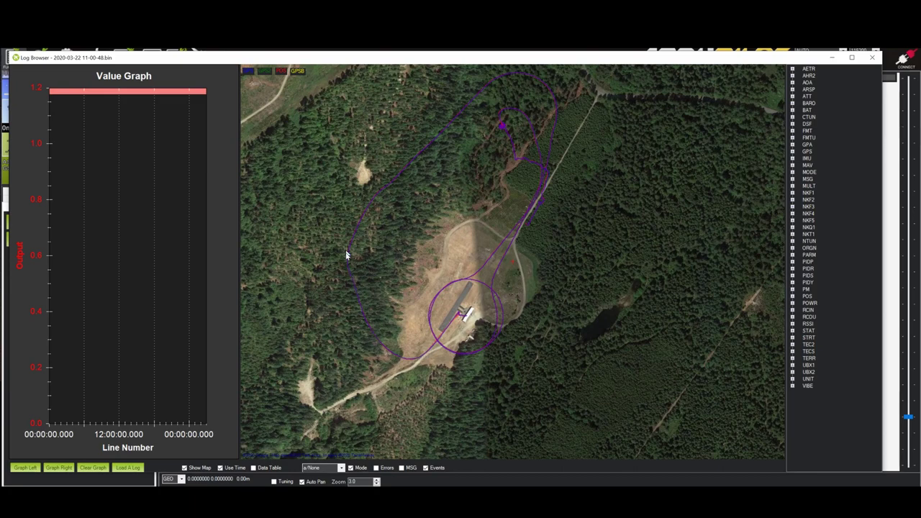
left_click_drag(396, 256, 391, 317)
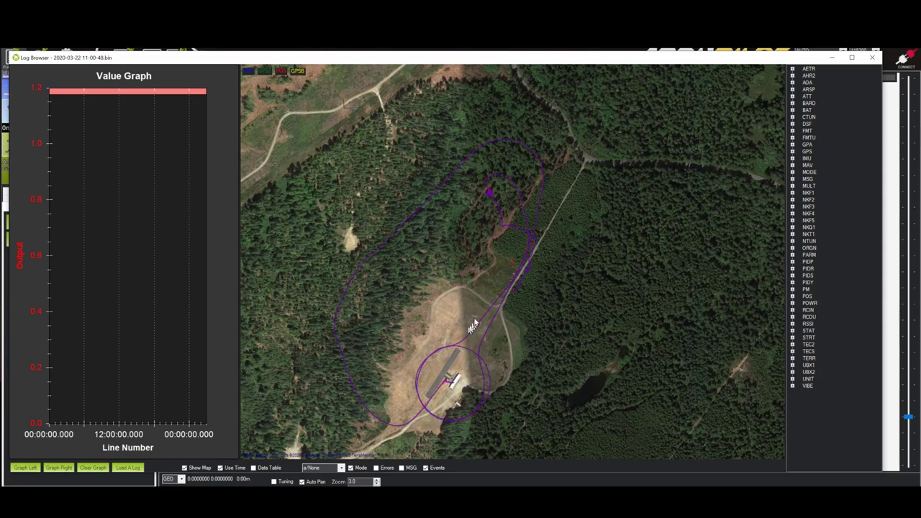
Zoom and pan the map onto the crash cluster in the forest north of the clearing
scroll(473, 325, "up", 2)
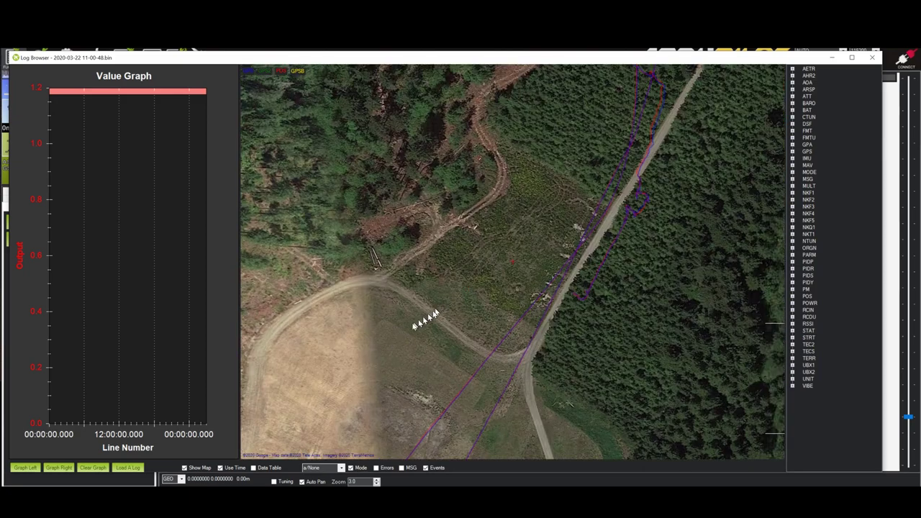
left_click_drag(424, 320, 407, 324)
left_click_drag(504, 216, 487, 411)
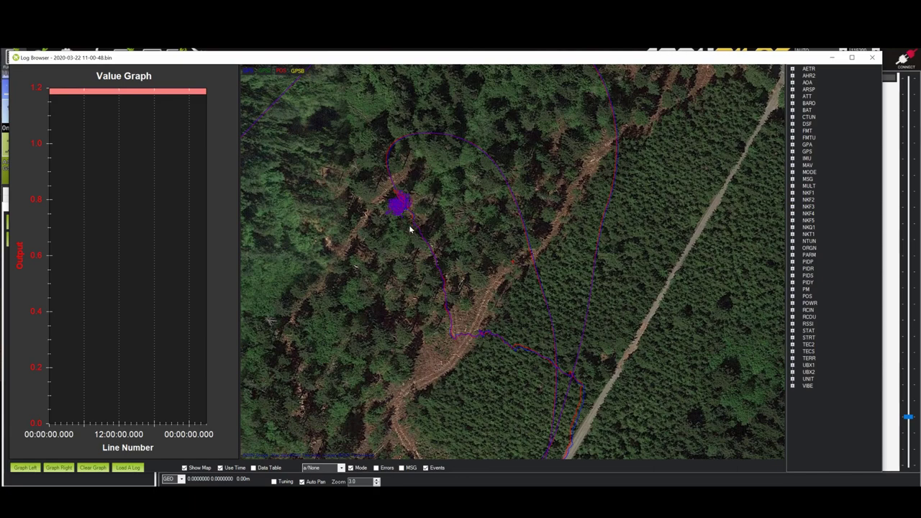
scroll(403, 220, "up", 2)
left_click_drag(391, 211, 455, 283)
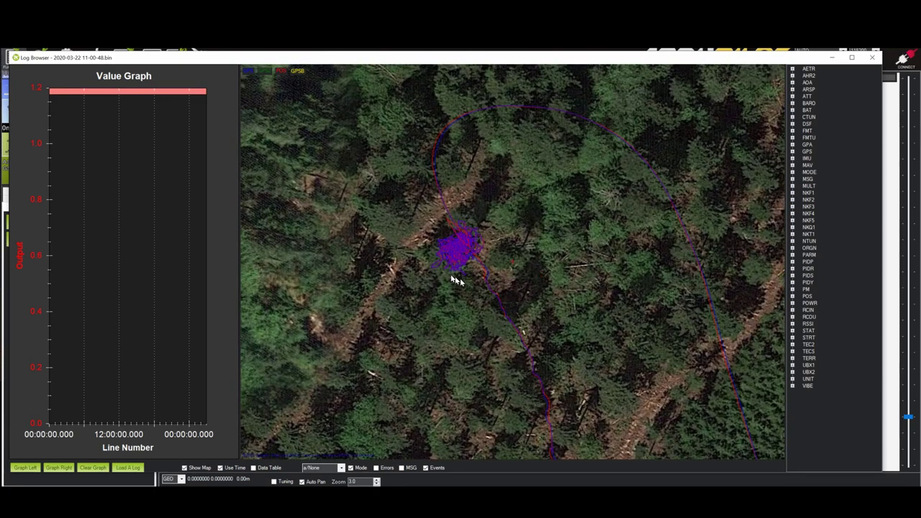
scroll(476, 264, "up", 1)
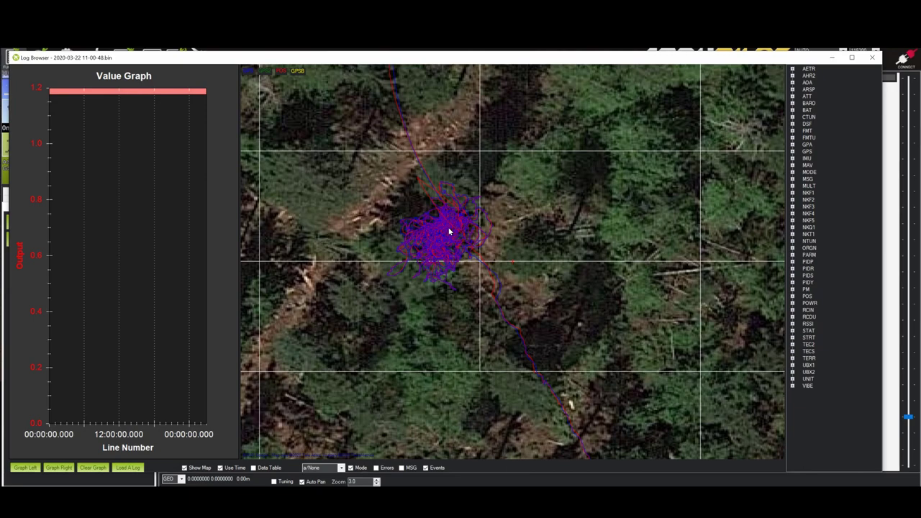
Zoom the map back out and widen the value graph pane to about half the browser
scroll(449, 230, "down", 5)
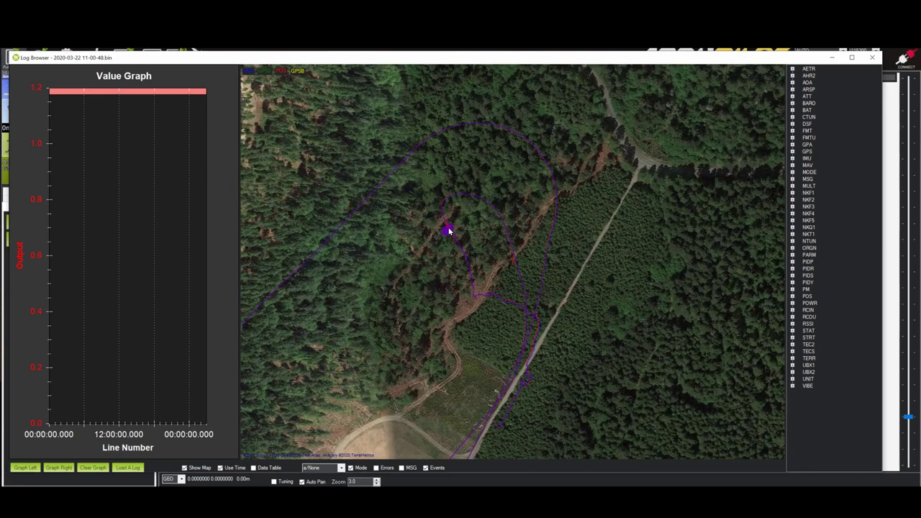
scroll(448, 230, "down", 1)
scroll(448, 230, "down", 1)
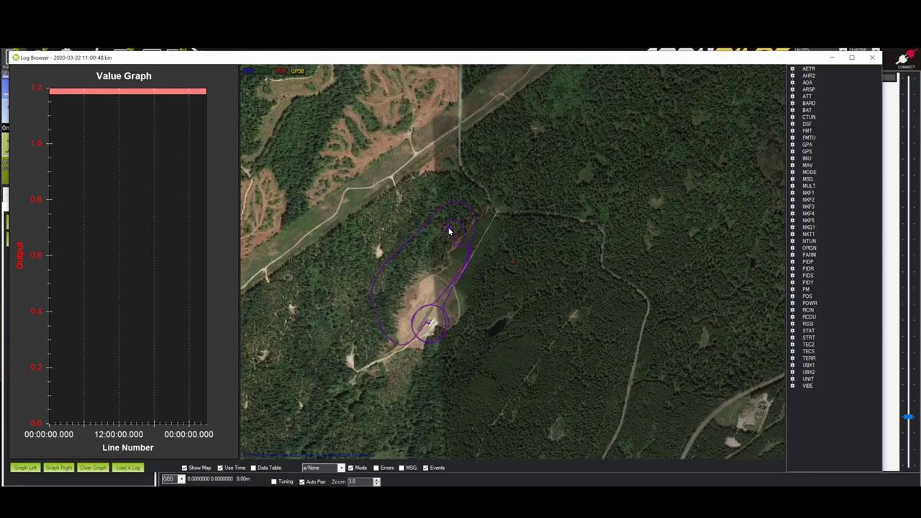
scroll(448, 230, "up", 1)
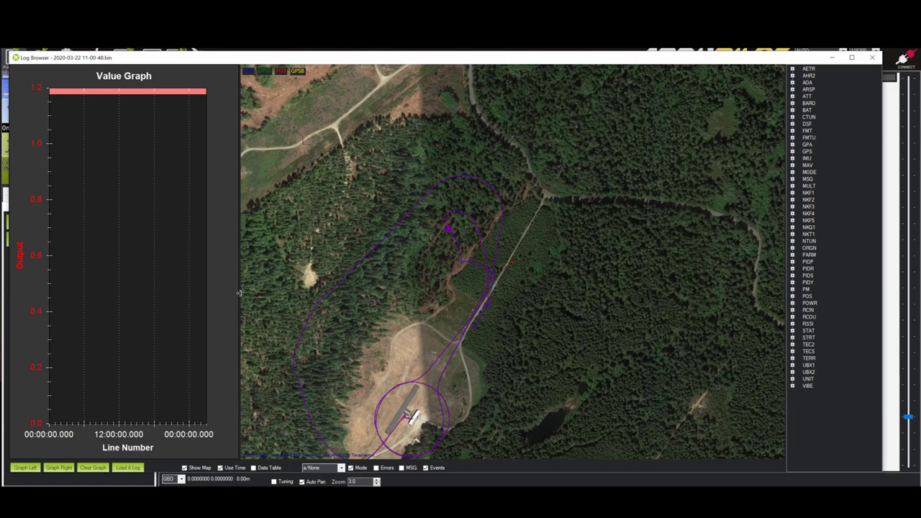
left_click_drag(240, 293, 469, 289)
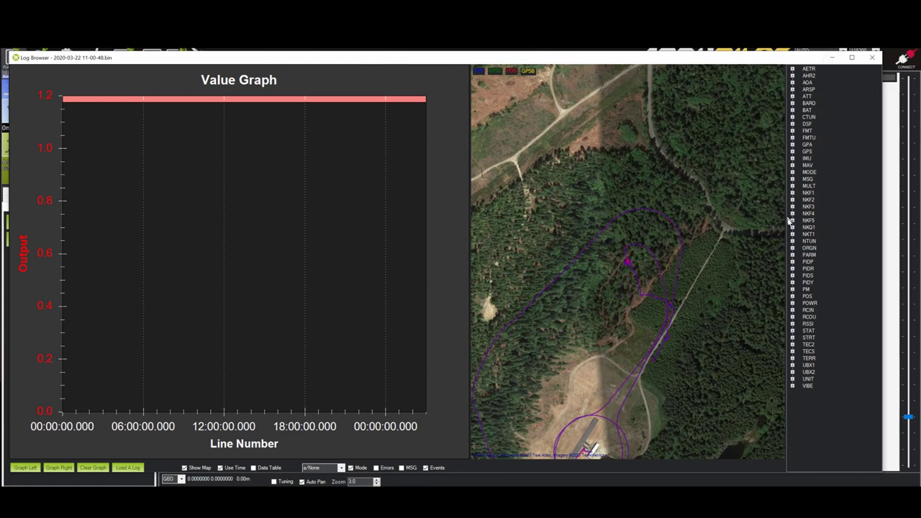
Graph the AETR Thr throttle field and hide the flight-mode bands
left_click(792, 68)
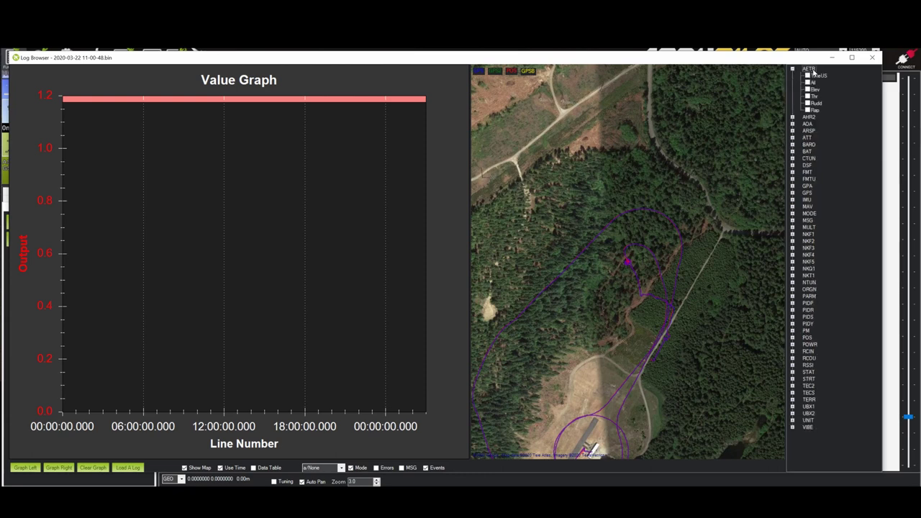
left_click(807, 95)
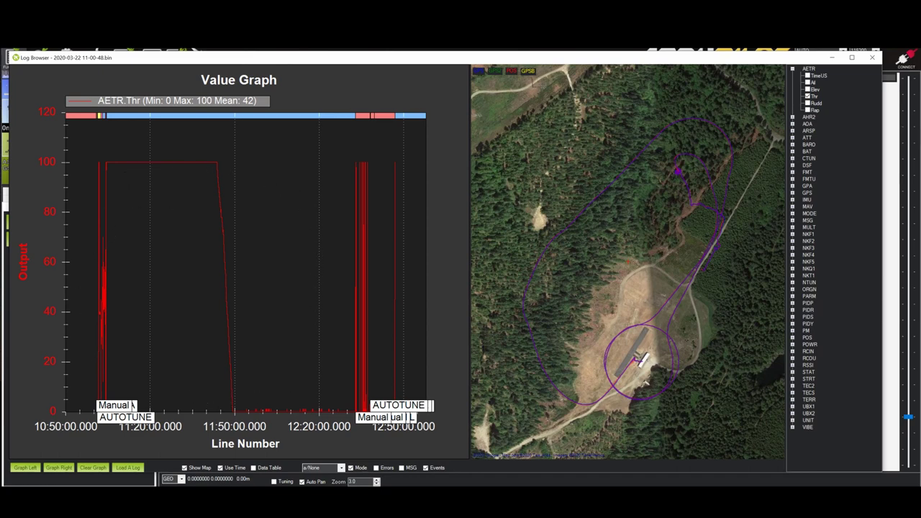
left_click(350, 468)
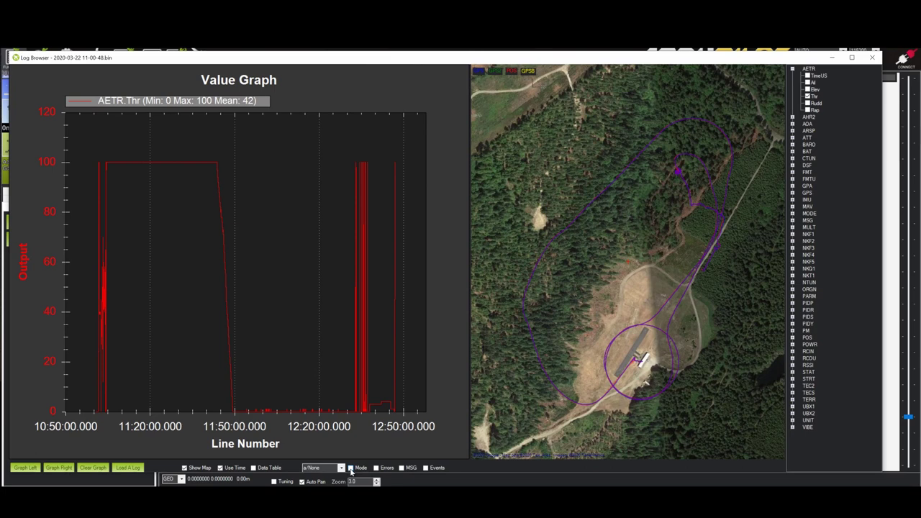
left_click(350, 467)
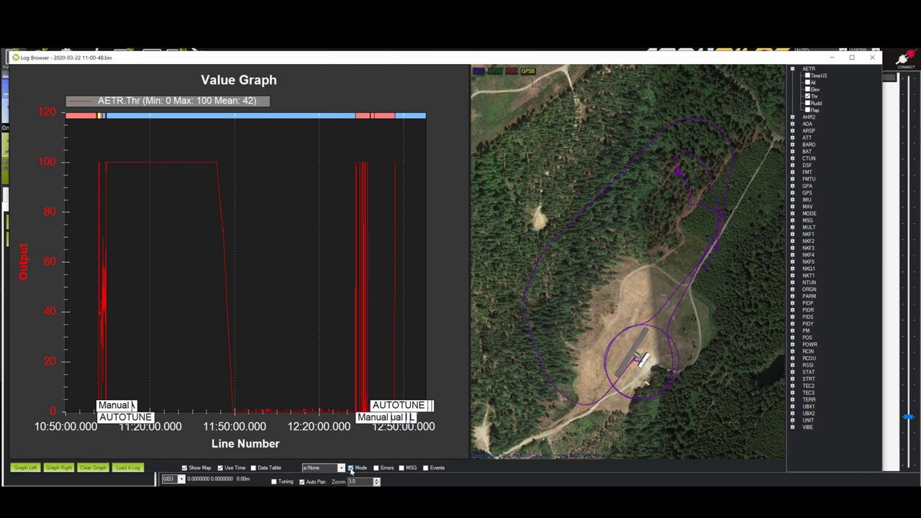
left_click(351, 468)
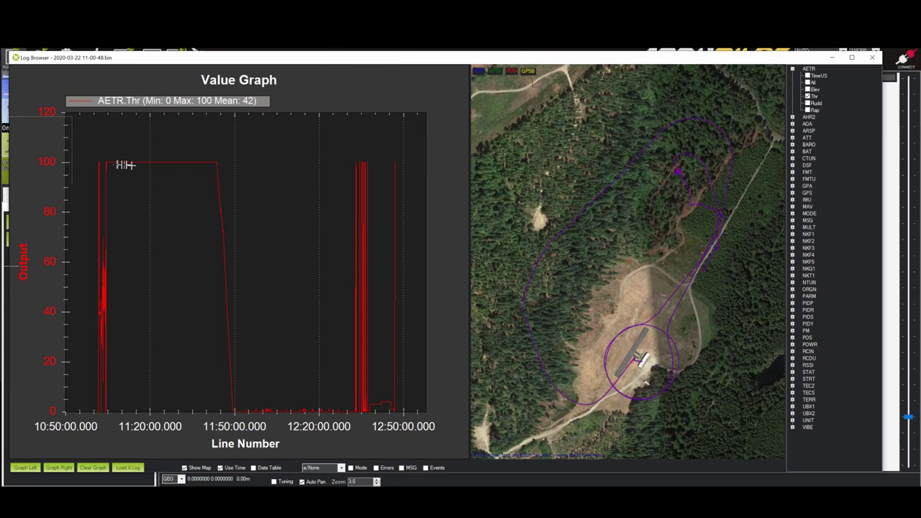
Zoom the graph to roughly 11:00–11:08, reset it to default scale, and remove the AETR.Thr trace
left_click_drag(95, 411, 117, 154)
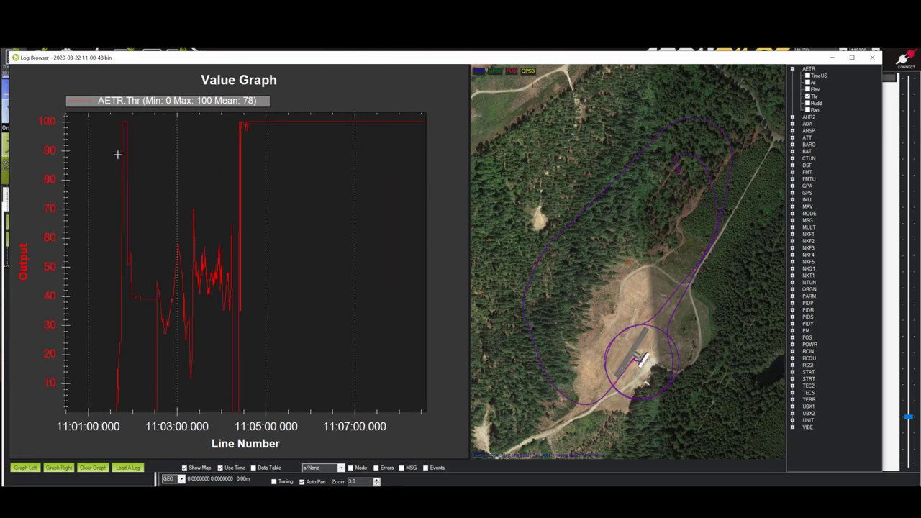
right_click(298, 259)
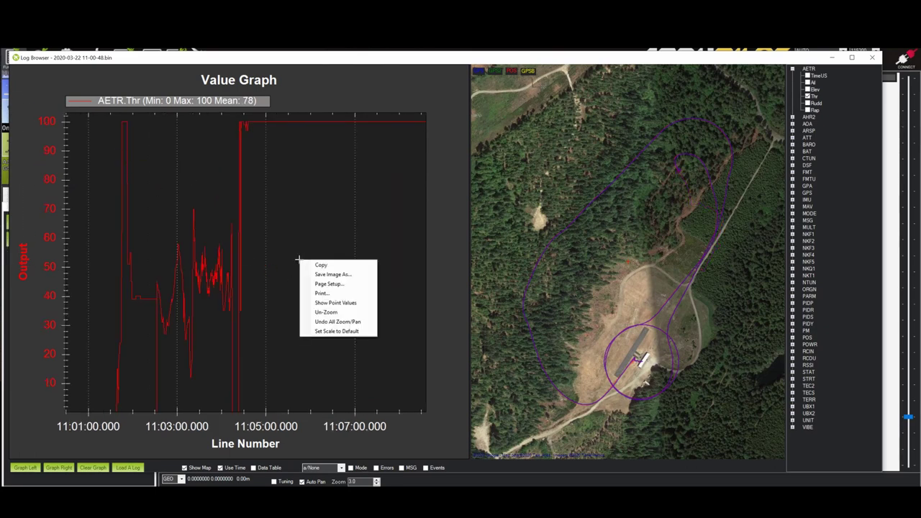
left_click(333, 331)
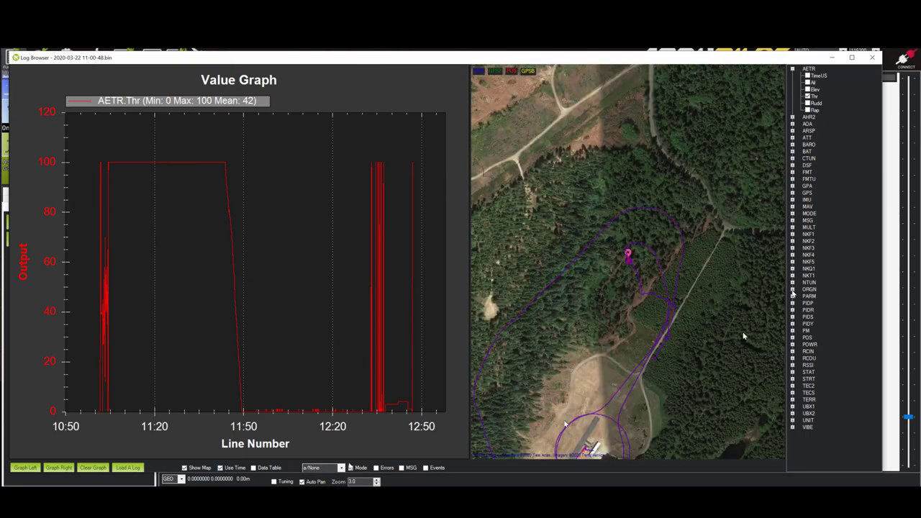
left_click(807, 96)
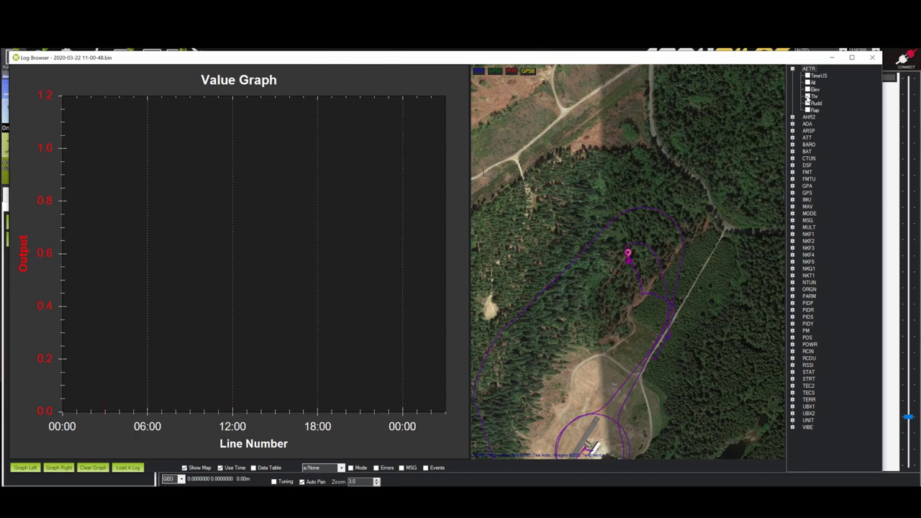
Show the data table below the graph and view the AETR columns Ail, Elev, Thr, Rudd, Flap
left_click(253, 467)
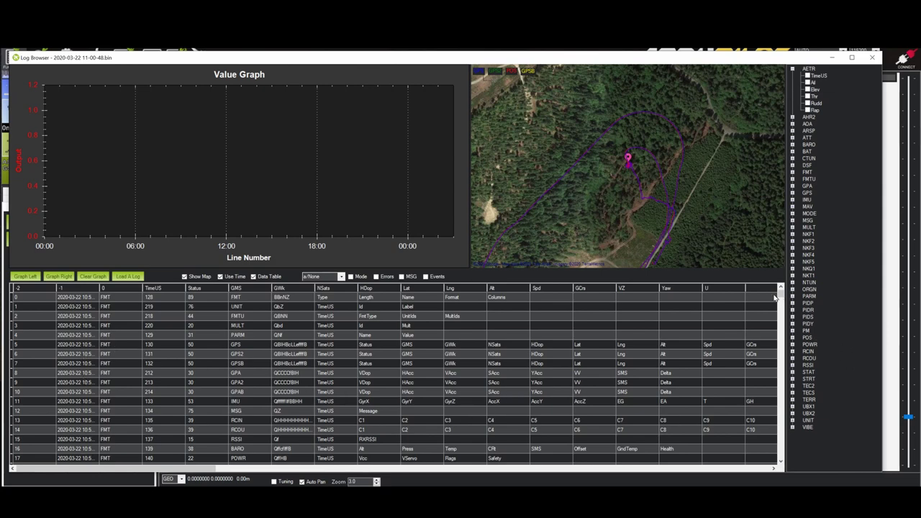
left_click_drag(780, 297, 774, 302)
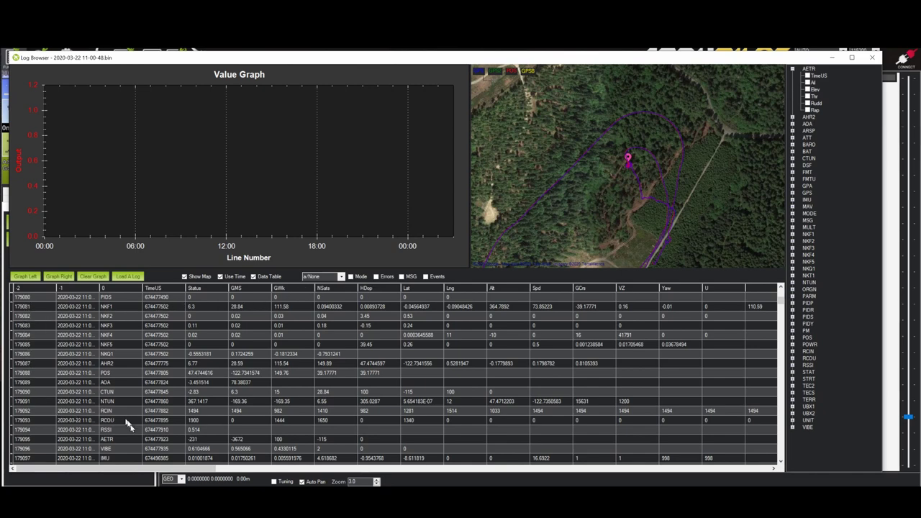
left_click(107, 439)
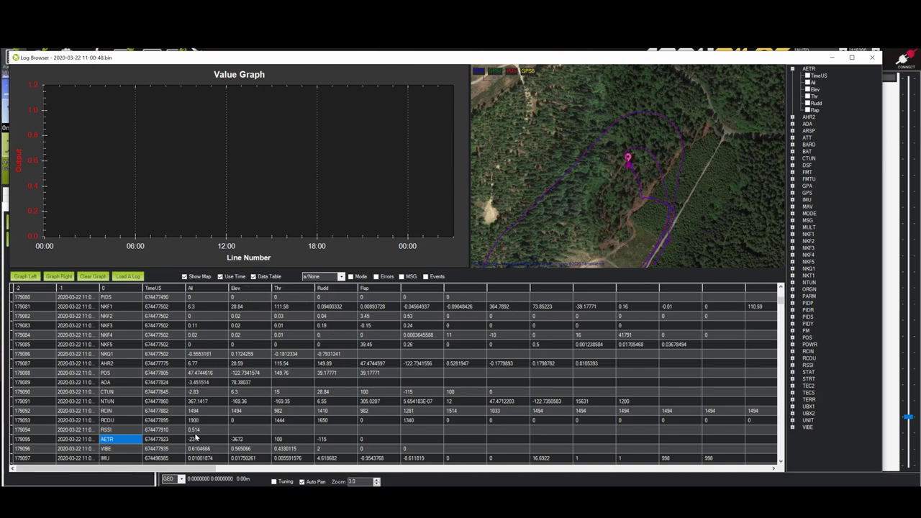
Plot the AETR Thr values with Graph Left, then untick Thr to clear the trace
left_click(281, 442)
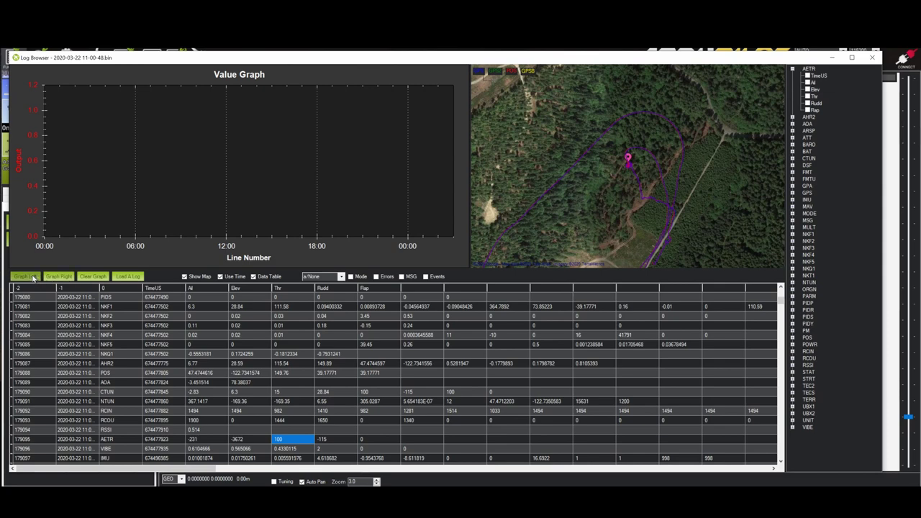
left_click(33, 279)
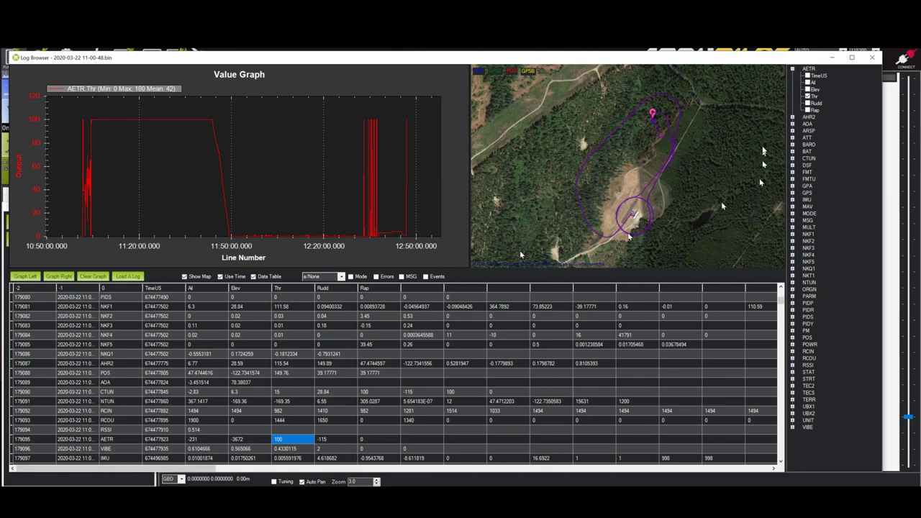
left_click(807, 97)
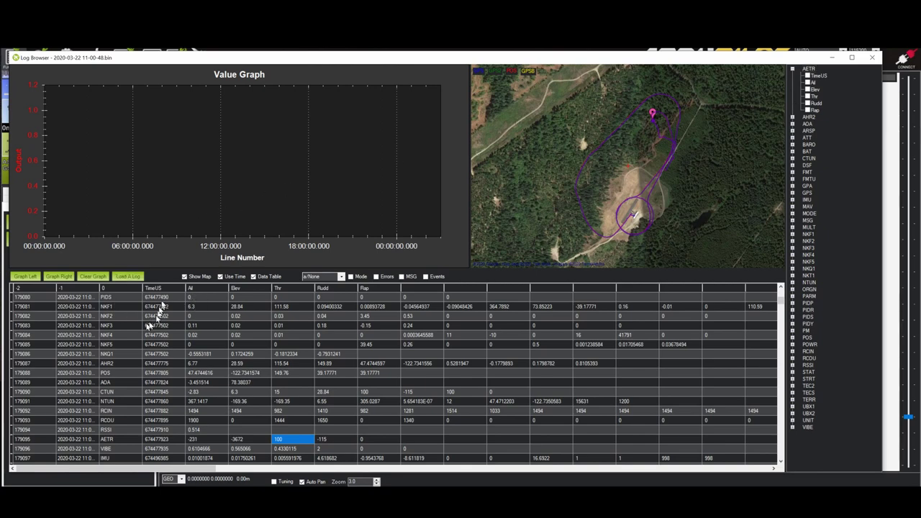
Filter the data table to AETR rows only, then cancel the filter to list all messages
left_click(176, 293)
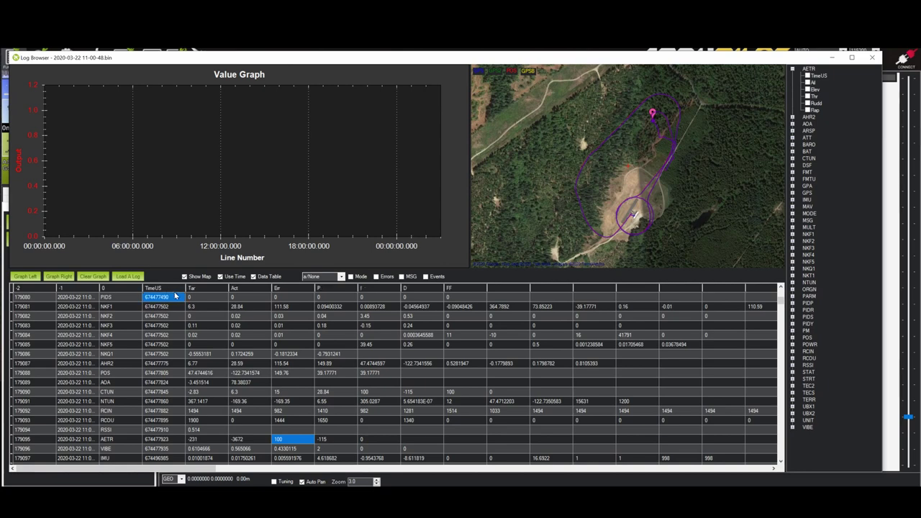
right_click(177, 294)
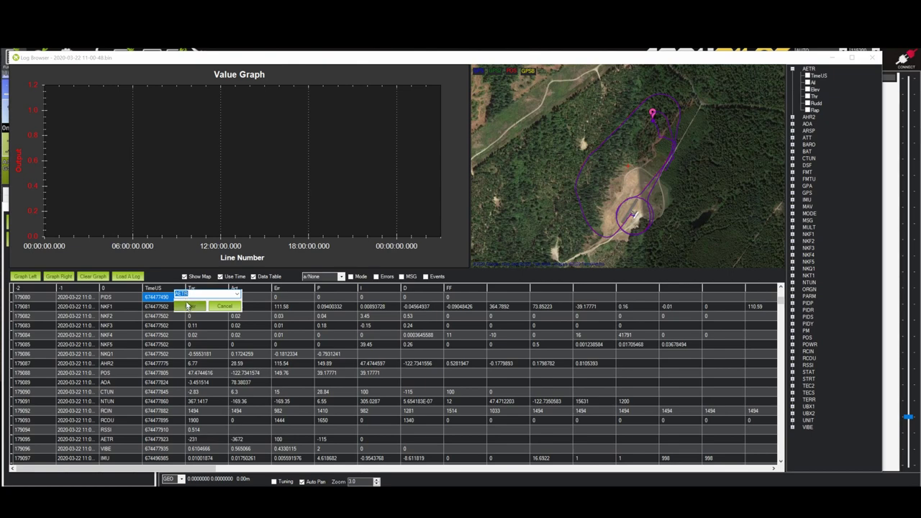
left_click(189, 307)
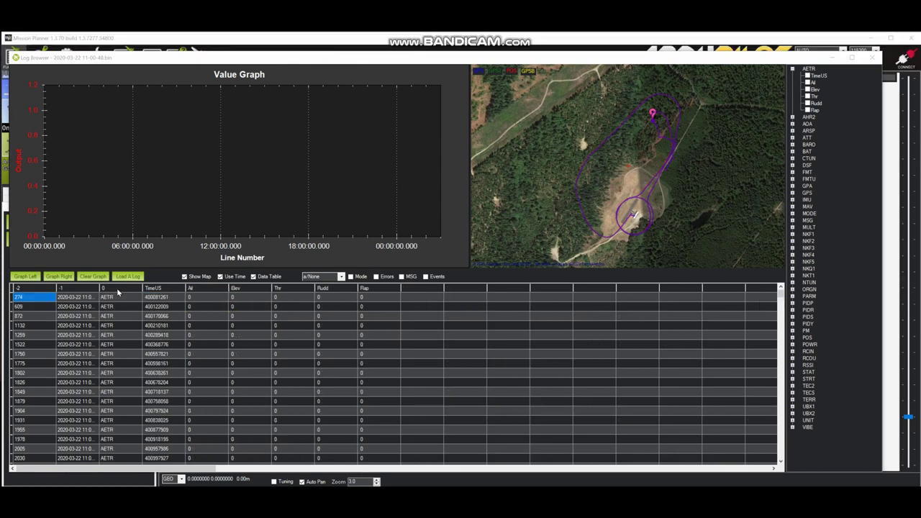
left_click(117, 287)
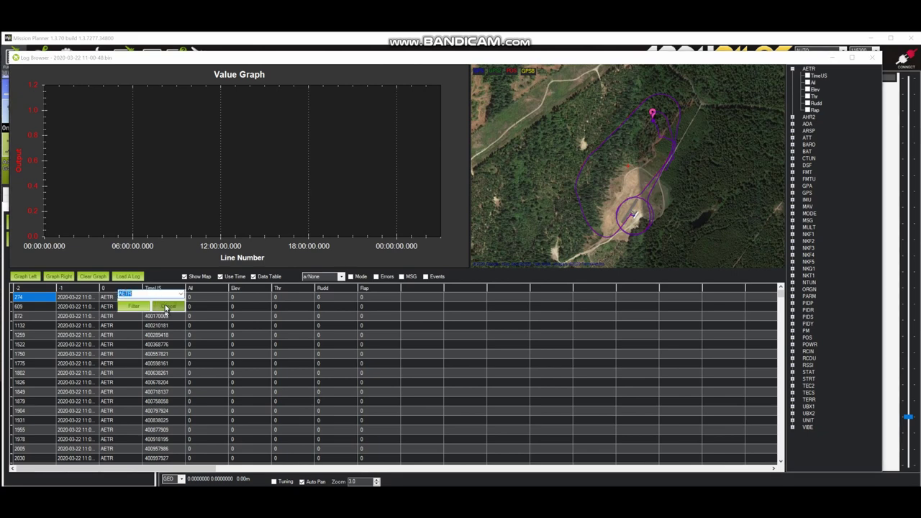
left_click(165, 307)
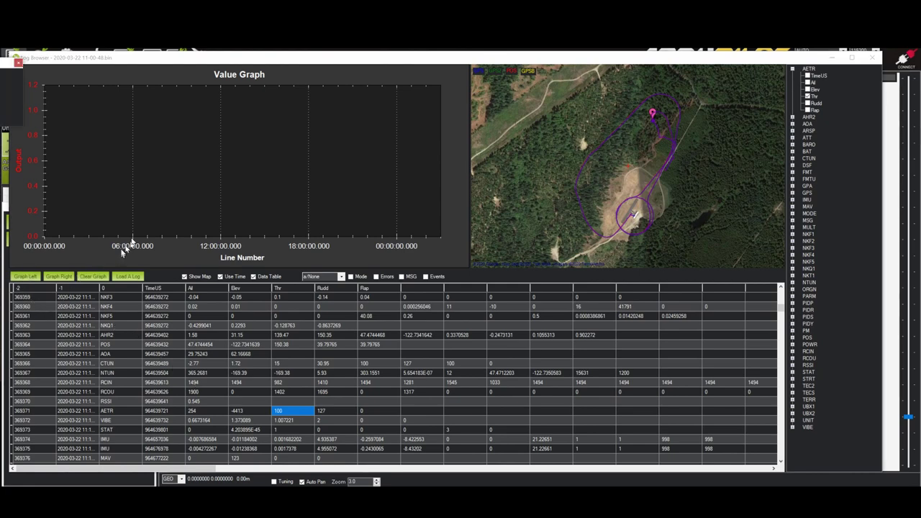
Load the AETR Thr trace through the value graph's context menu, then dismiss the menu
right_click(144, 177)
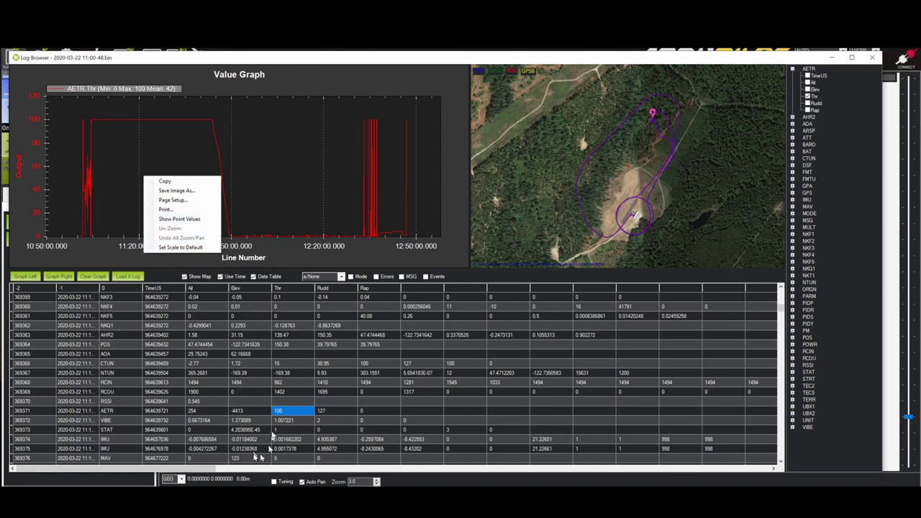
left_click(44, 413)
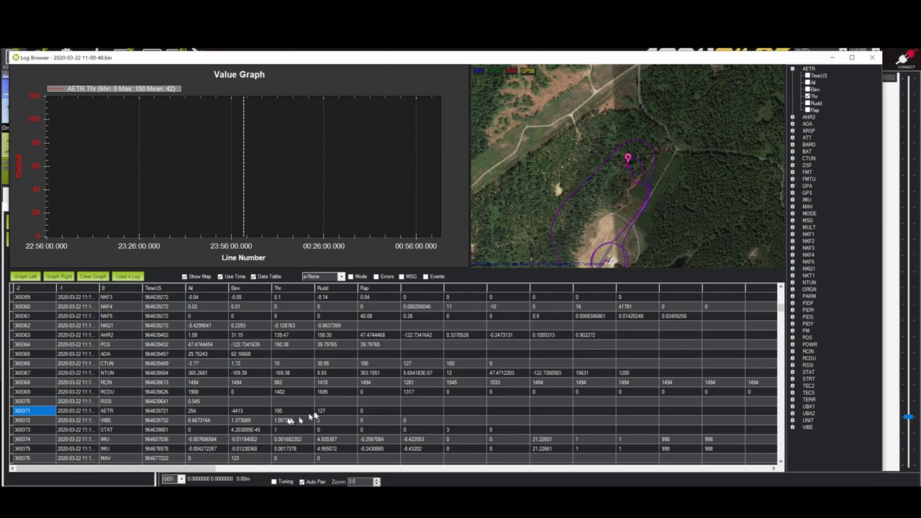
Select the Thr value 100 cell and set the graph scale to default, spanning 10:50–12:50
left_click(277, 411)
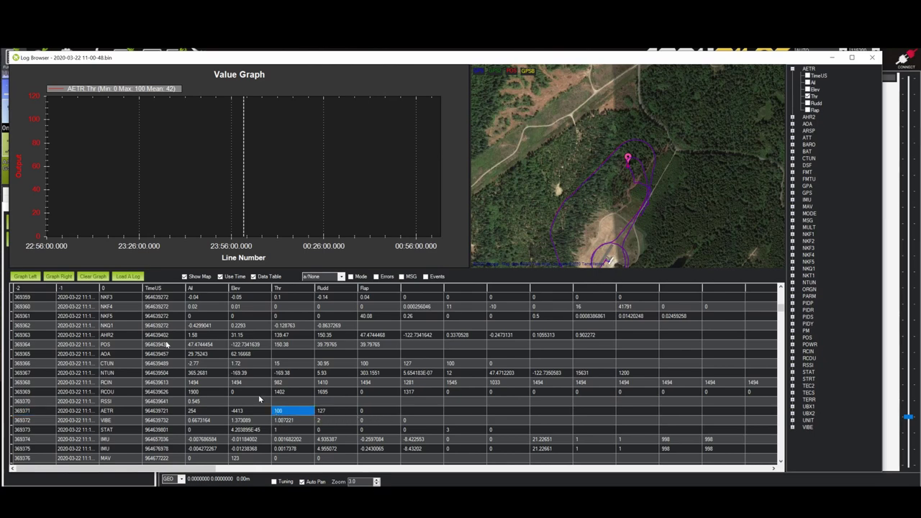
right_click(153, 181)
left_click(180, 249)
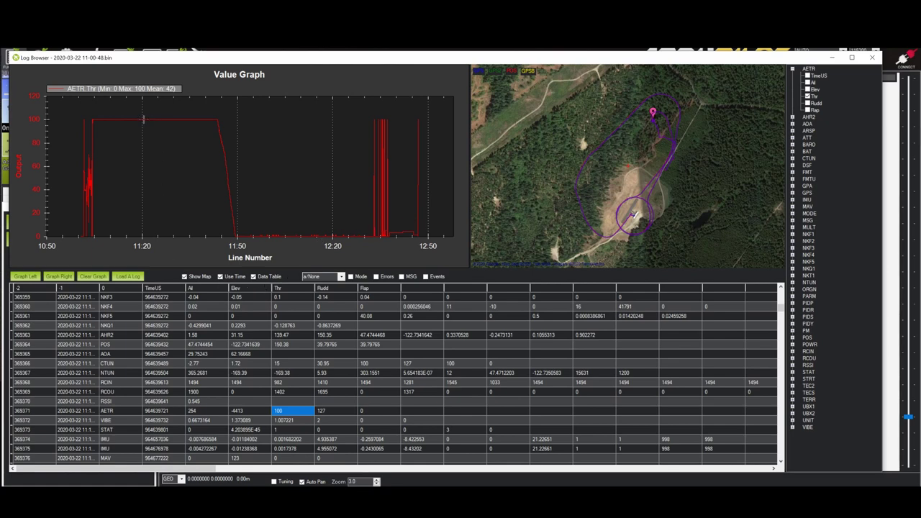
Sync the map to the early throttle burst, zooming and panning to the aircraft beside the airfield buildings
left_click(144, 120)
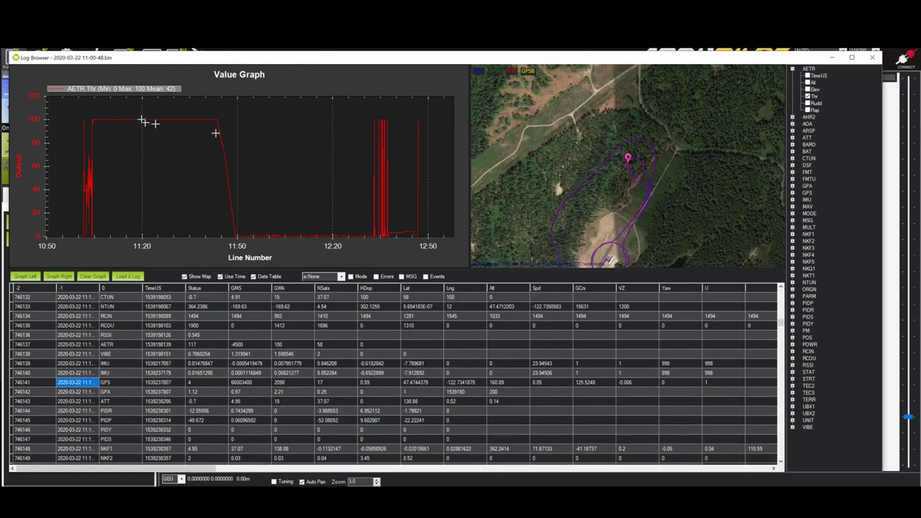
scroll(658, 172, "up", 2)
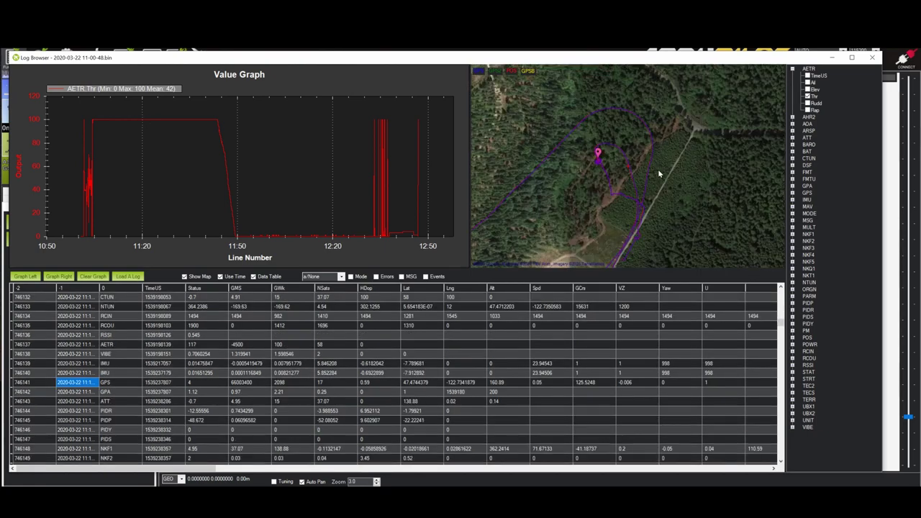
scroll(648, 174, "up", 4)
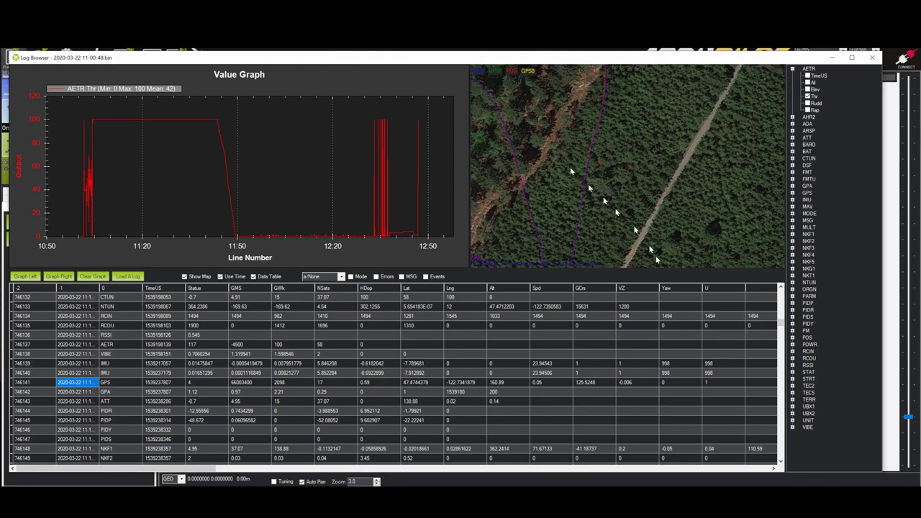
left_click_drag(574, 204, 631, 119)
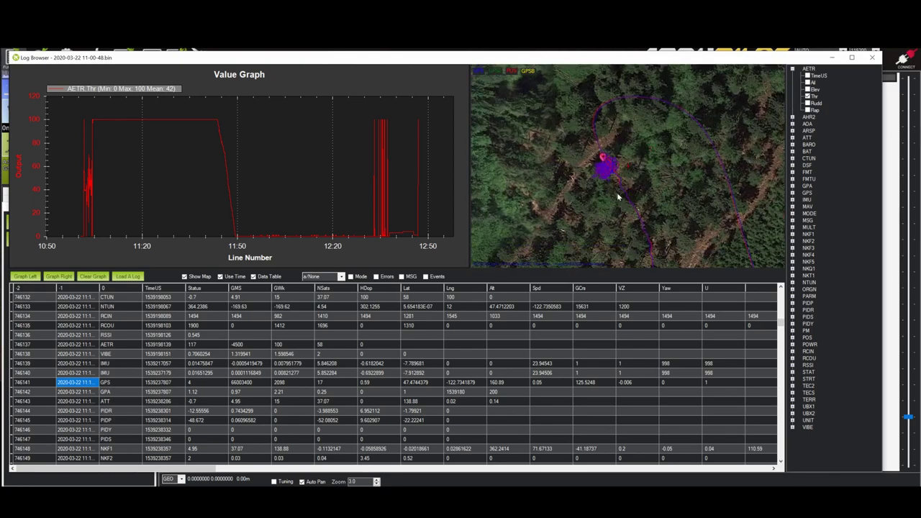
scroll(609, 196, "down", 1)
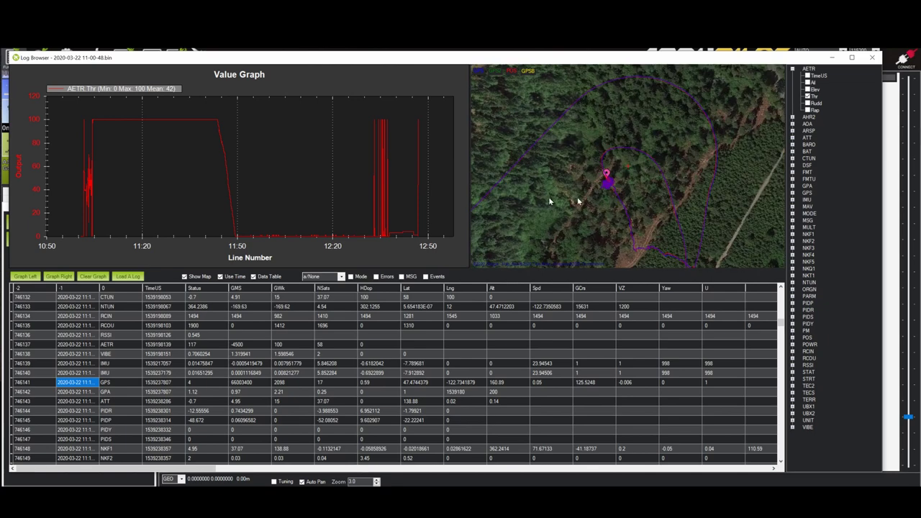
left_click(88, 163)
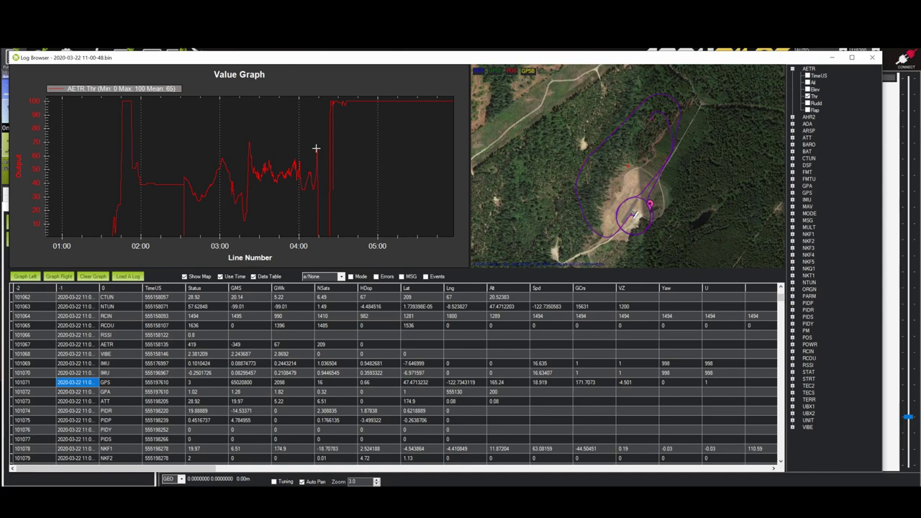
Mark the point just after 04:00 on the throttle graph and zoom the map onto it
left_click(316, 148)
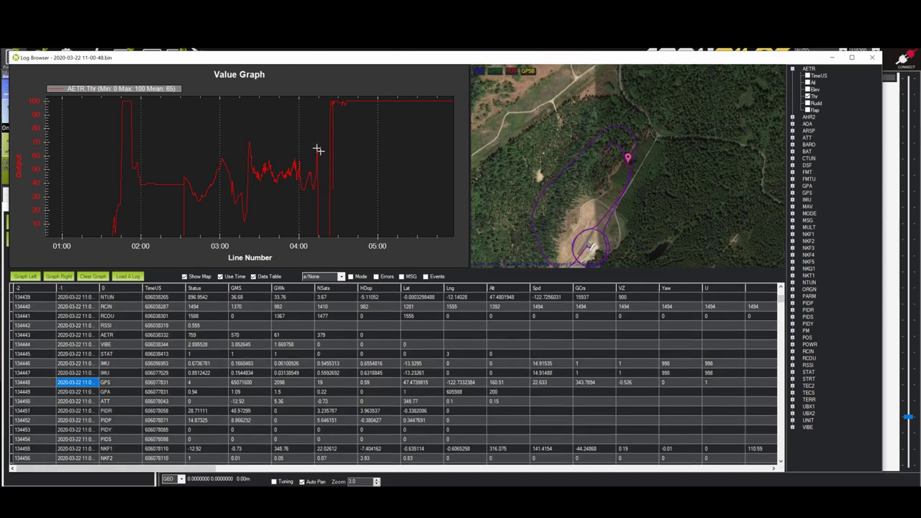
scroll(617, 170, "up", 2)
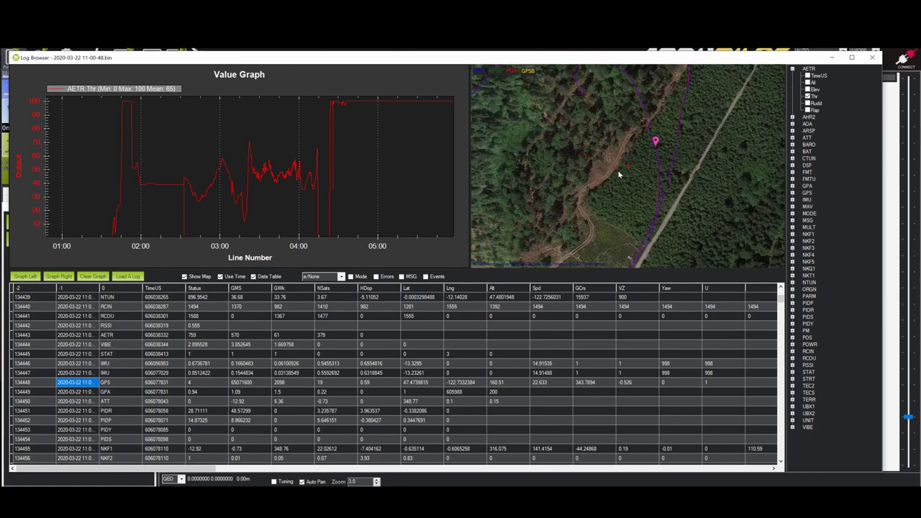
left_click_drag(620, 164, 626, 198)
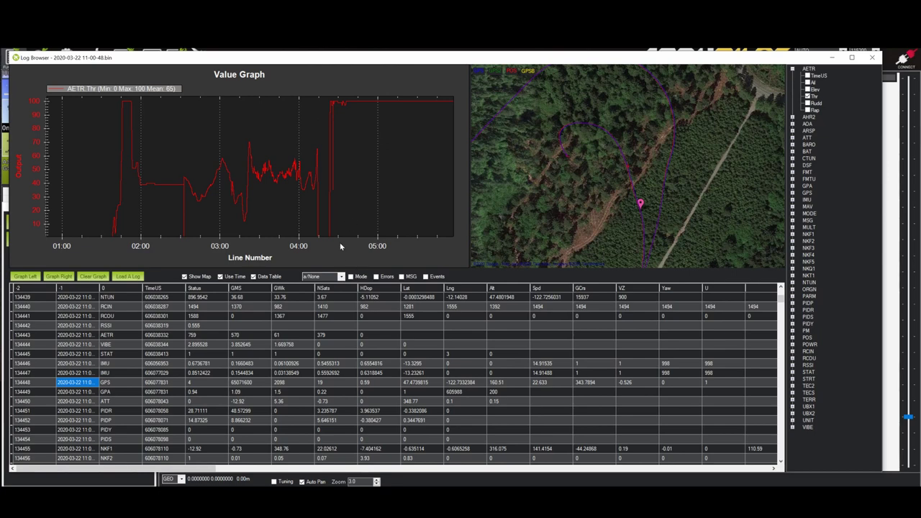
Show flight-mode changes on the graph and remove the AETR Thr trace
left_click(350, 277)
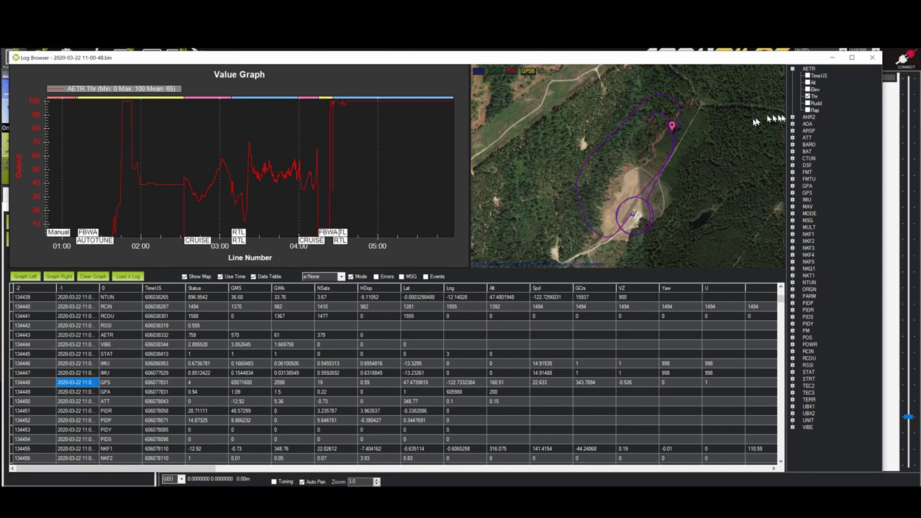
left_click(808, 98)
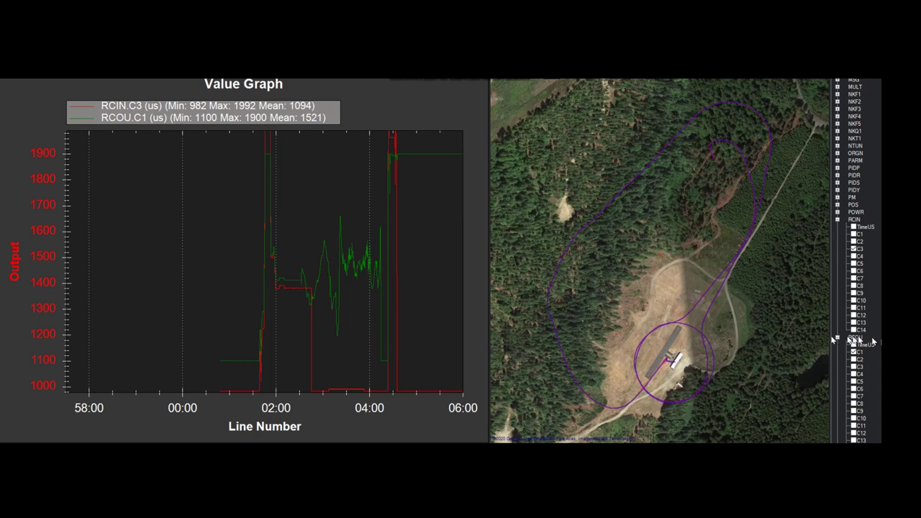
scroll(855, 259, "down", 1)
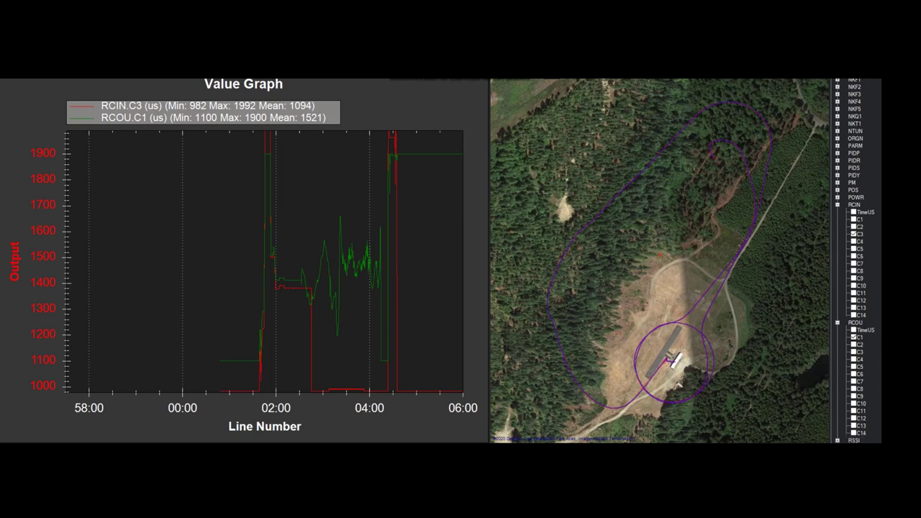
scroll(856, 259, "down", 1)
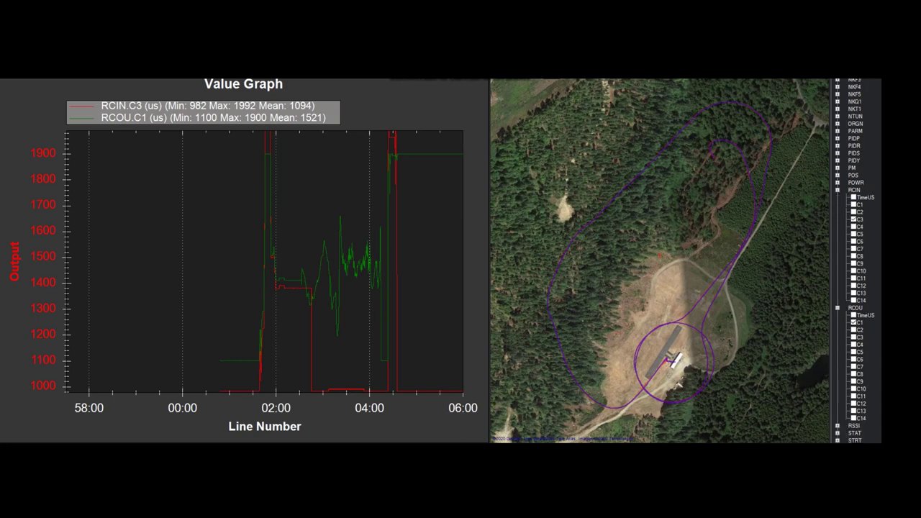